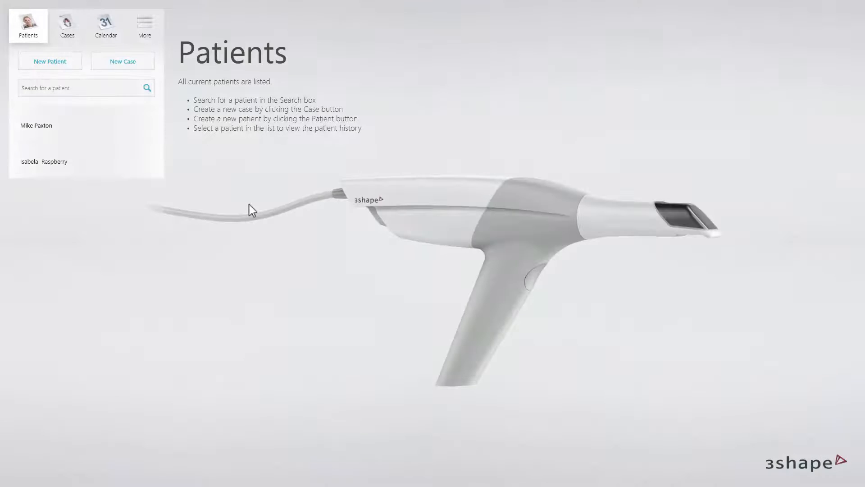
- Add a new patient with the patient ID, first name and last name filled in
left_click(76, 67)
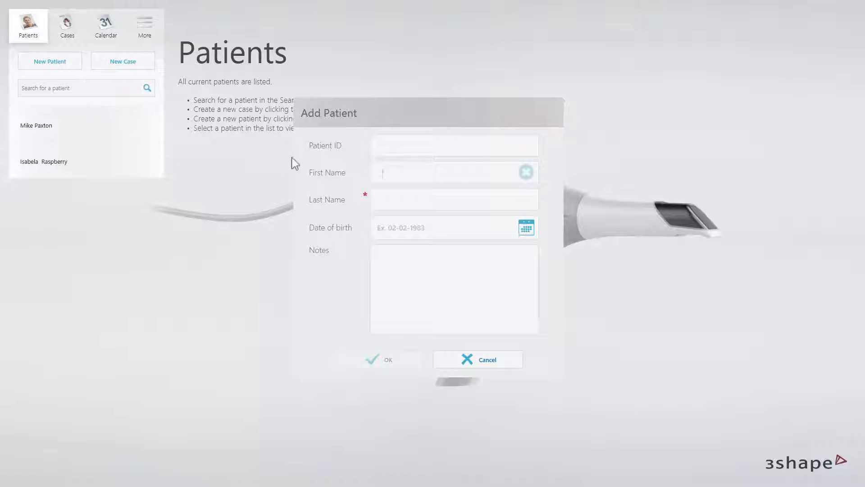
type("Christopher")
key("Tab")
type("We")
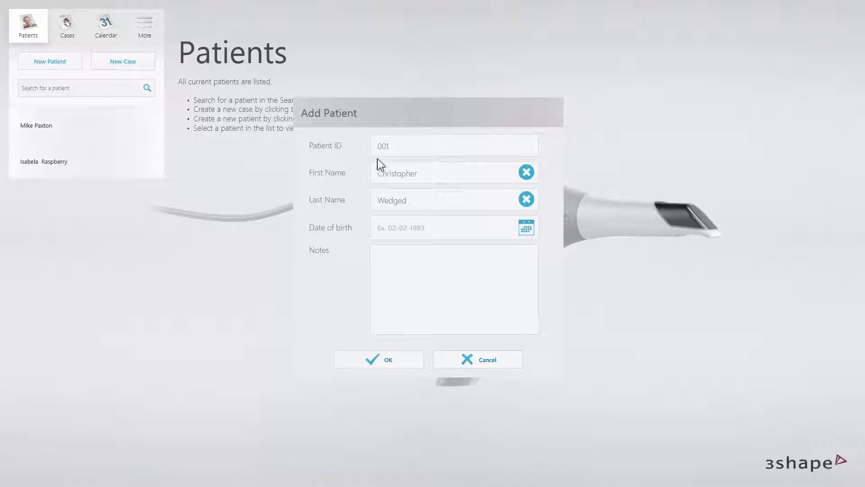
left_click(372, 359)
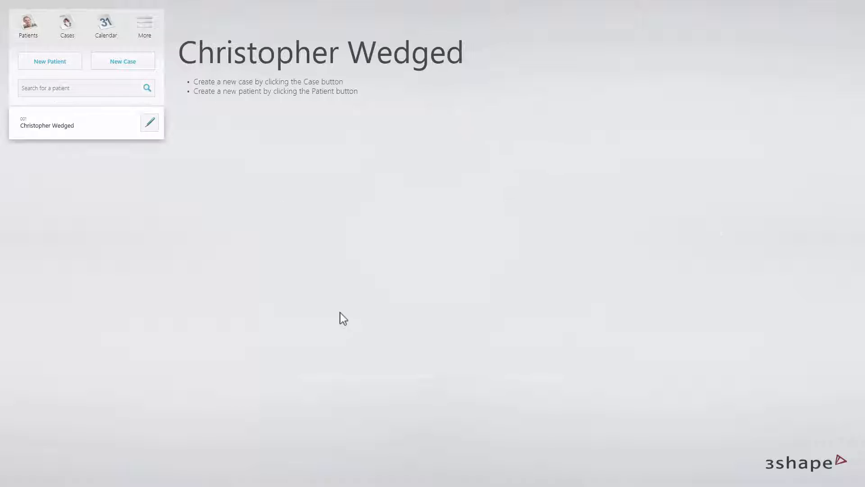
- Create a digital impression case for the new patient with In-house as recipient and proceed to tooth selection
left_click(150, 64)
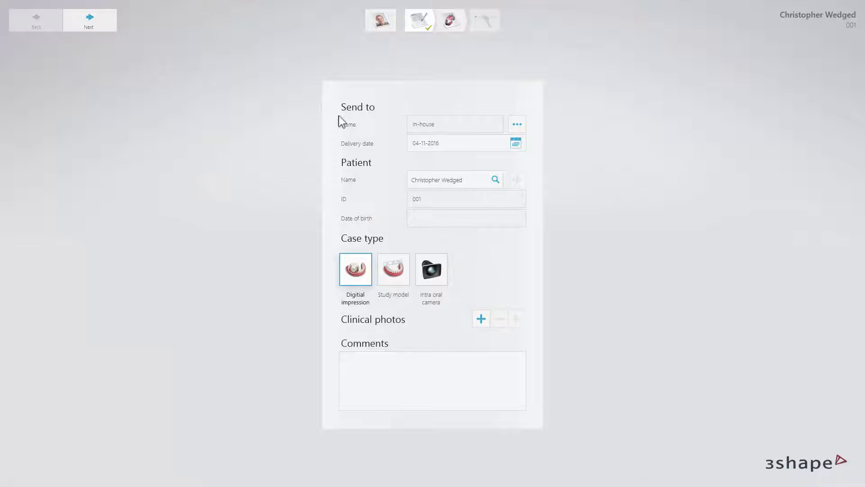
left_click(516, 125)
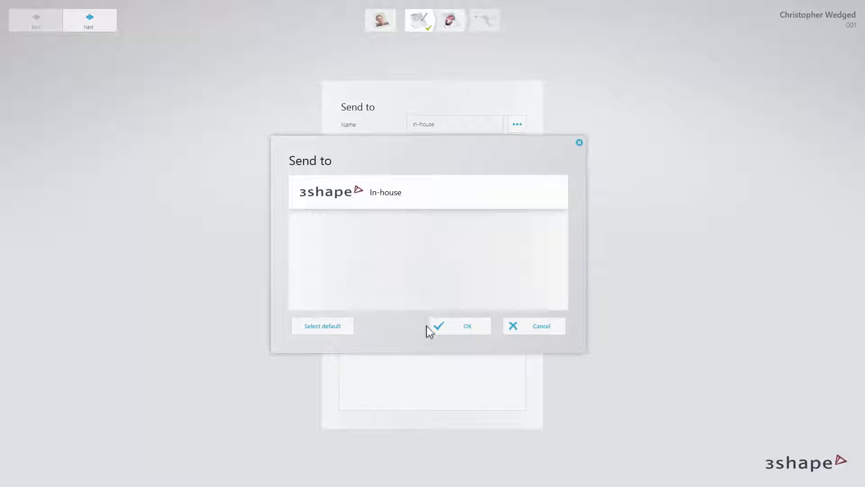
left_click(460, 329)
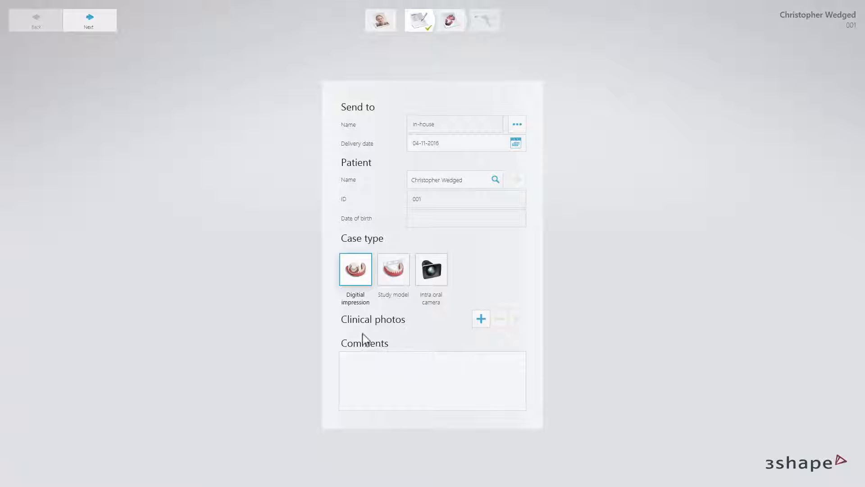
left_click(113, 30)
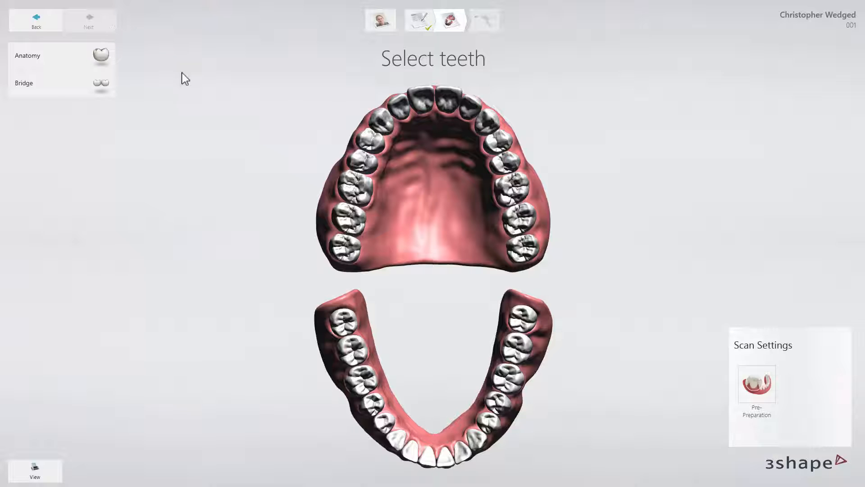
- Assign a crown indication in e.max CAD HT to upper first molar tooth 3 and proceed to the scans
left_click(351, 186)
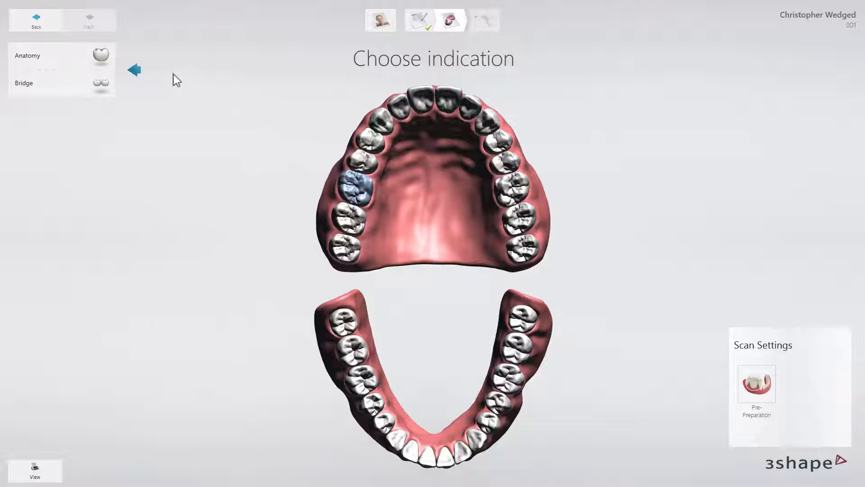
left_click(104, 62)
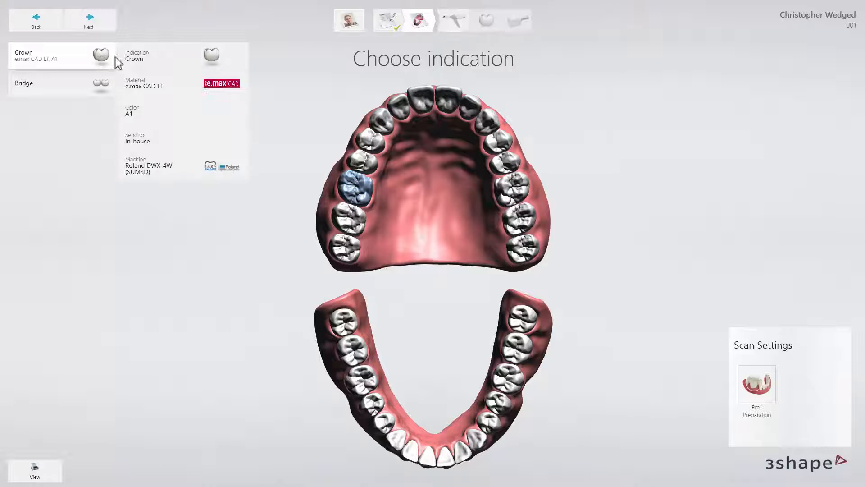
left_click(180, 58)
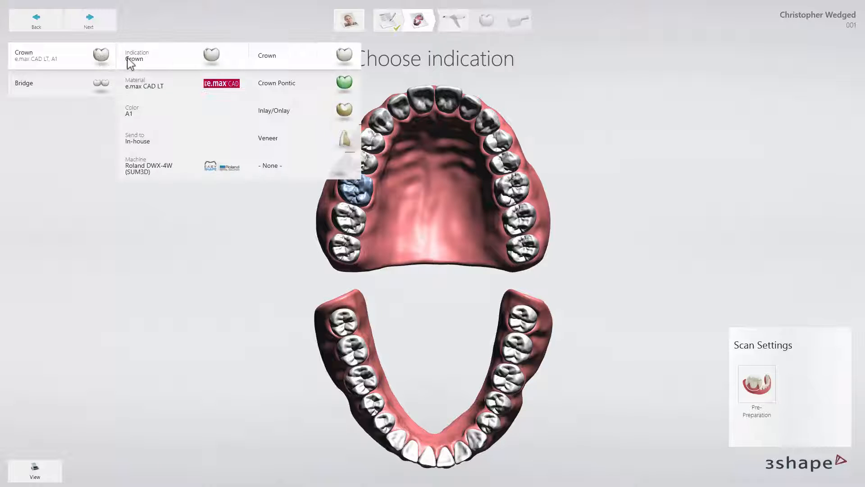
left_click(264, 63)
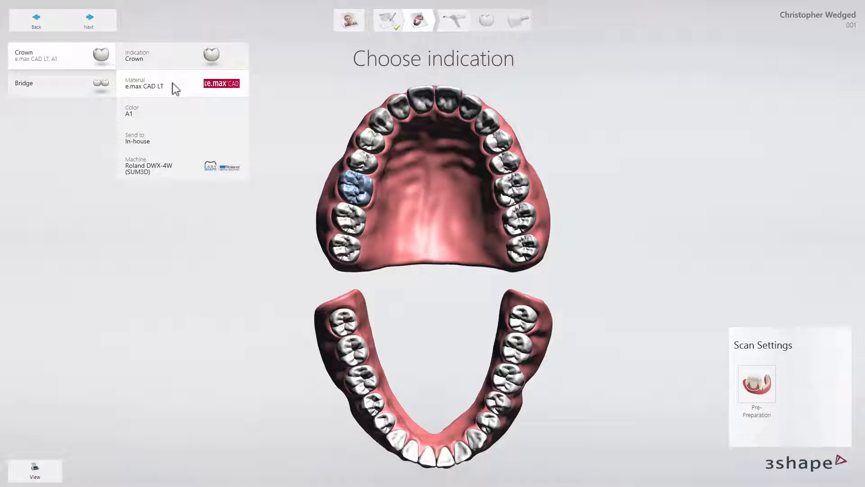
left_click(176, 88)
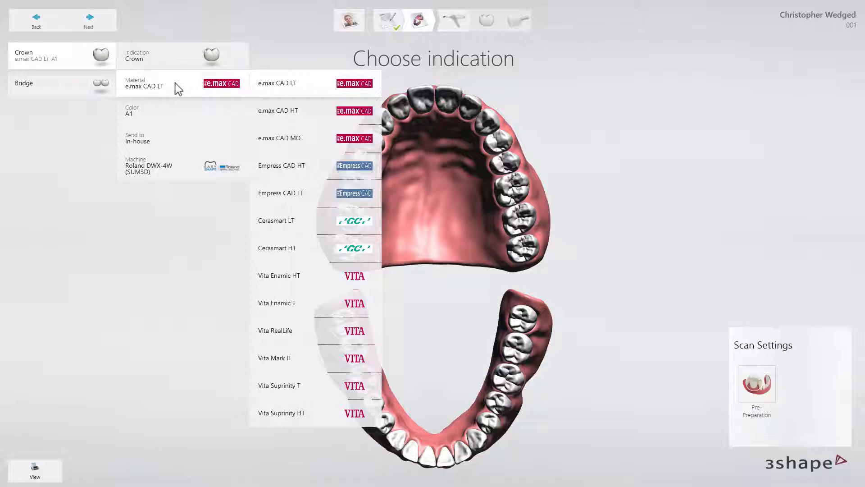
left_click(286, 112)
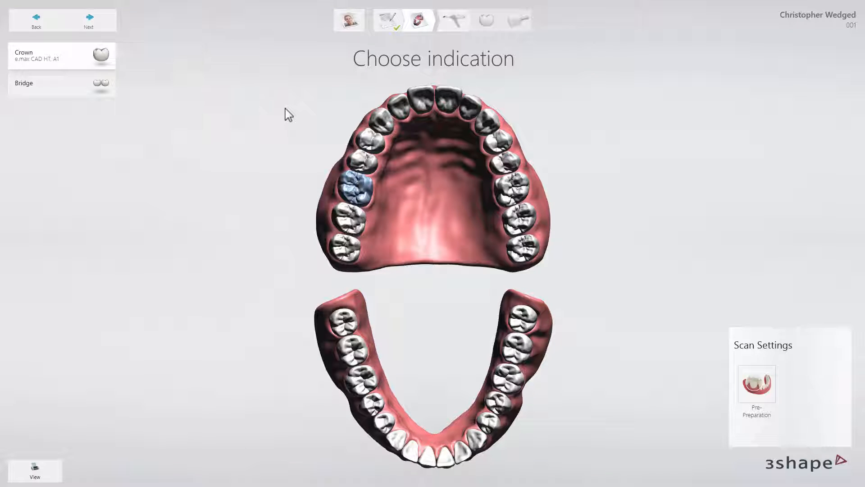
left_click(97, 28)
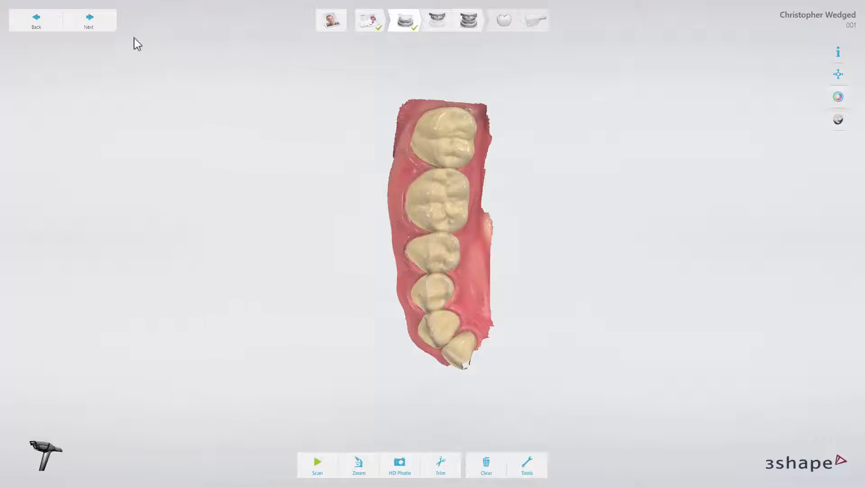
- Mark prepared tooth 3 on the upper jaw scan and accept the bite alignment to reach the margin line stage
left_click(98, 29)
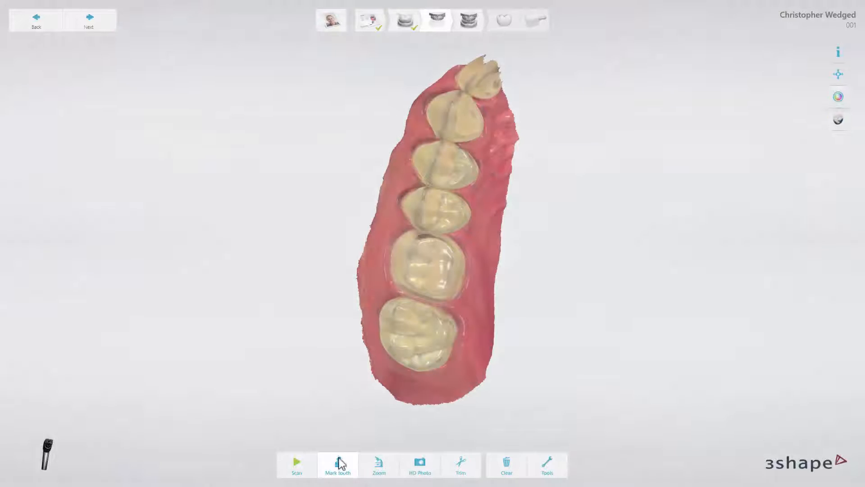
left_click(339, 463)
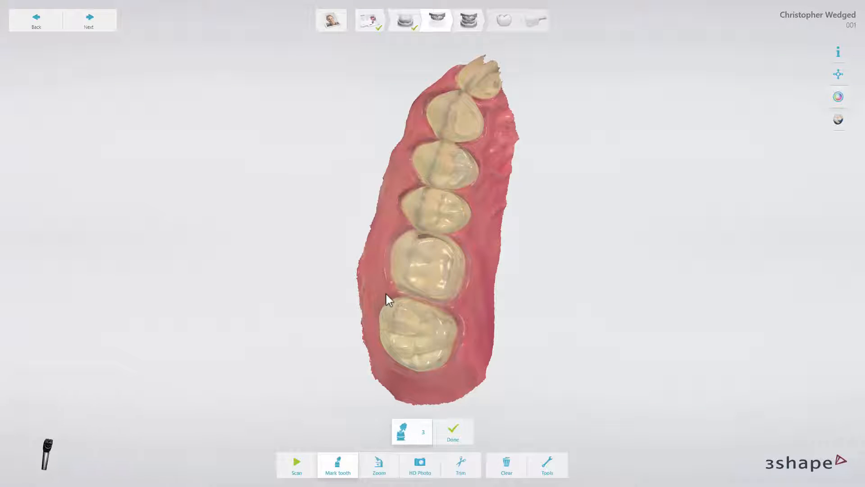
left_click(428, 266)
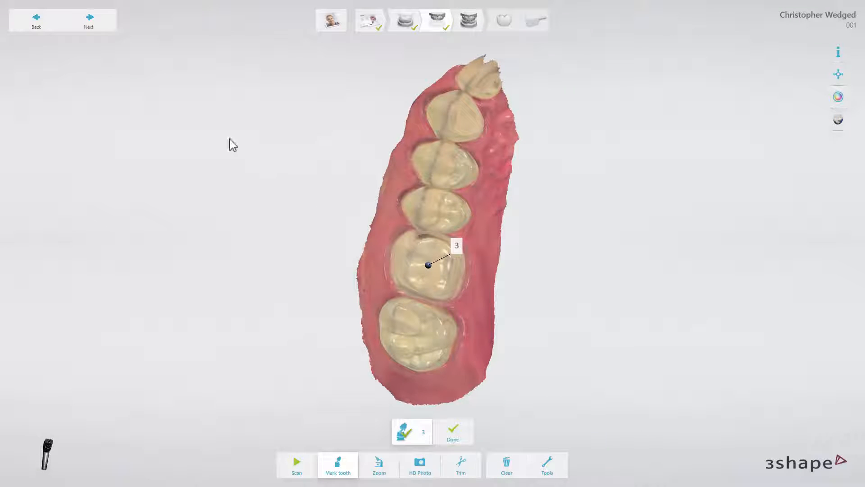
left_click(93, 27)
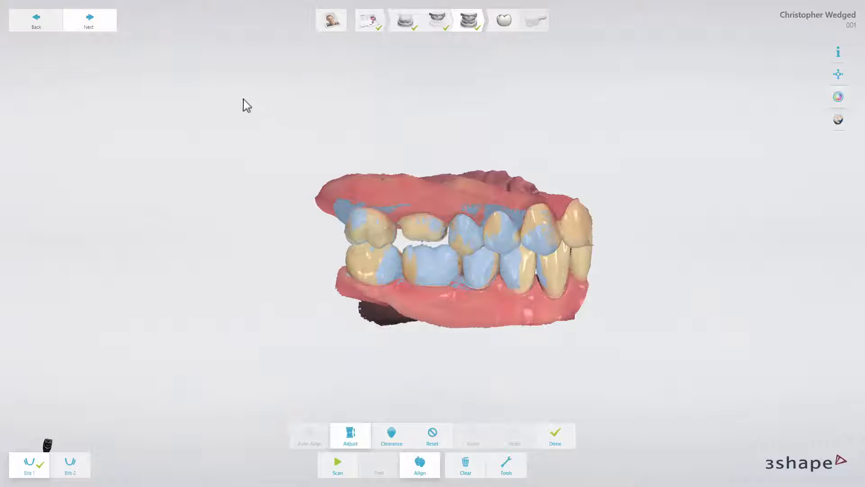
left_click(96, 29)
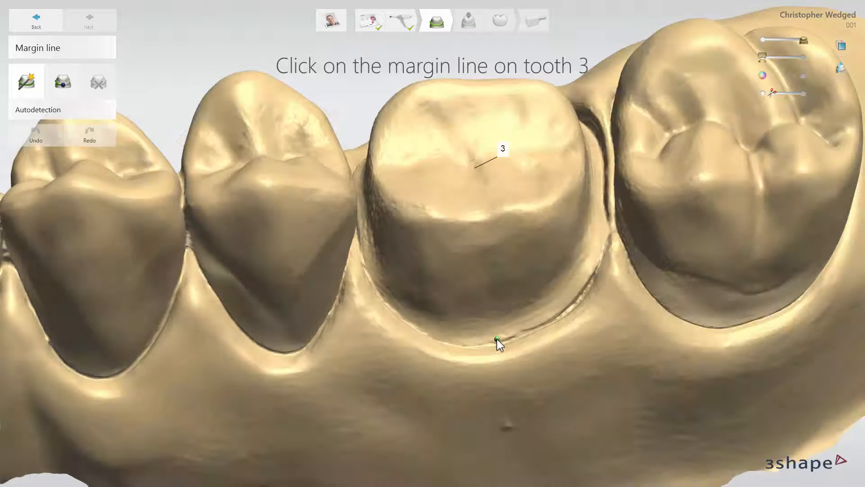
- Autodetect the margin line on tooth 3 and adjust its course by reshaping sections of the line
left_click(497, 340)
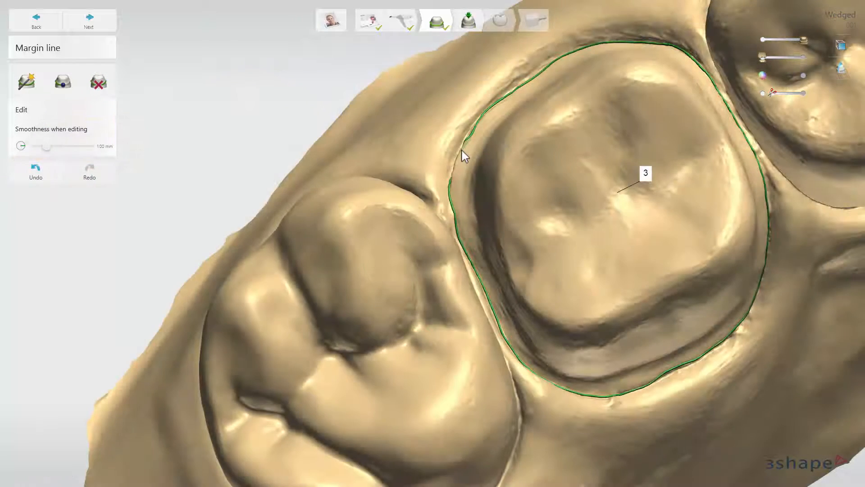
left_click(461, 151)
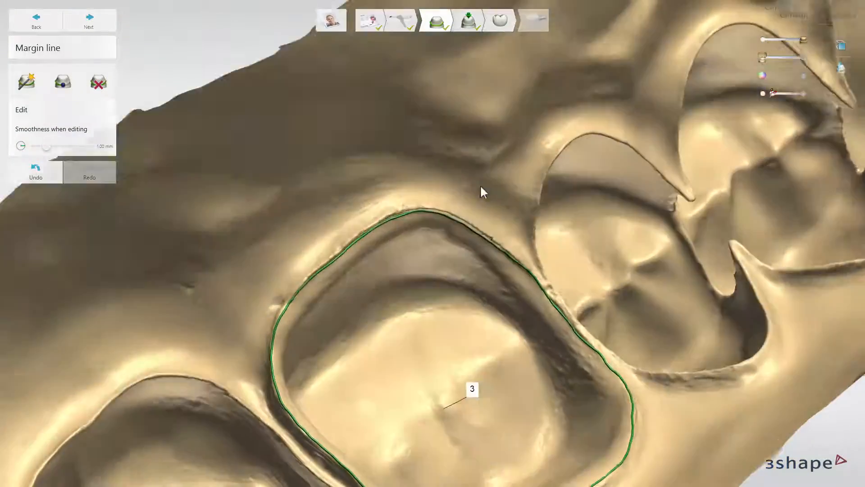
right_click_drag(480, 185, 436, 239)
left_click_drag(433, 232, 480, 227)
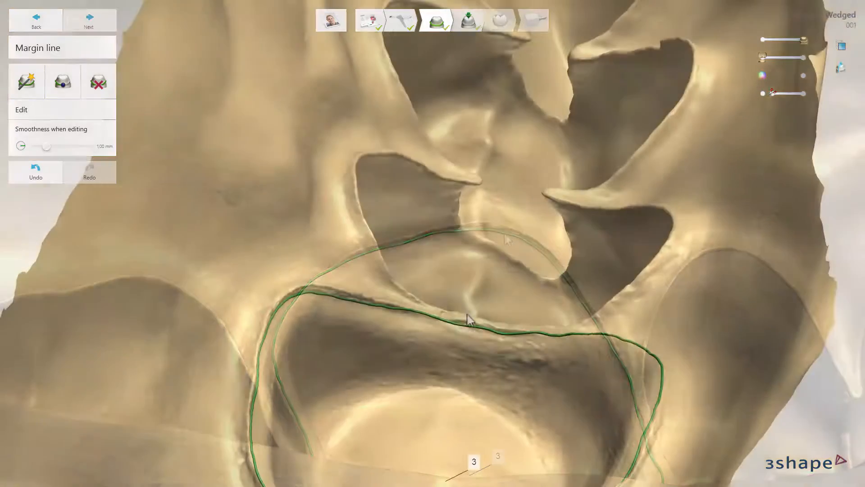
left_click_drag(471, 323, 497, 330)
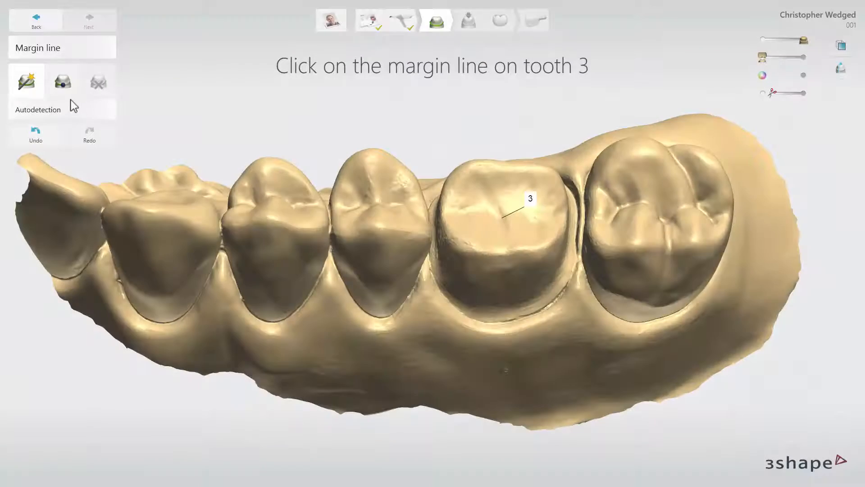
- Trace the margin line around tooth 3 point by point with Click & go and proceed to the insertion direction
left_click(65, 92)
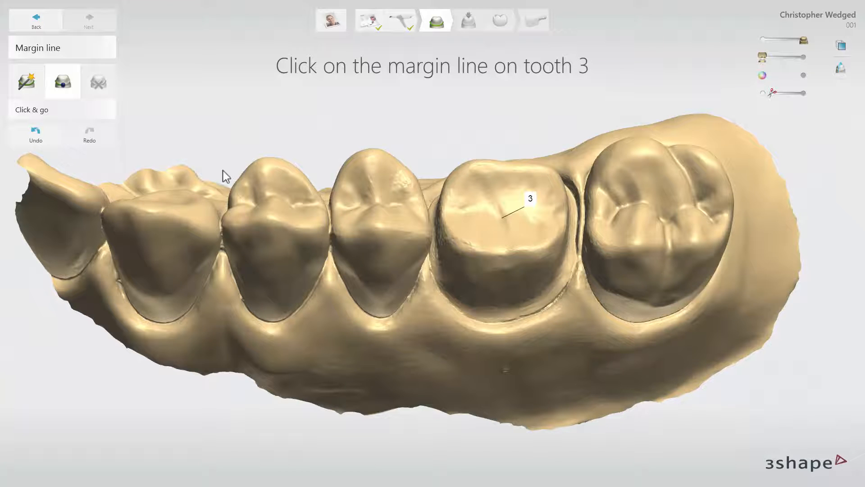
left_click(479, 337)
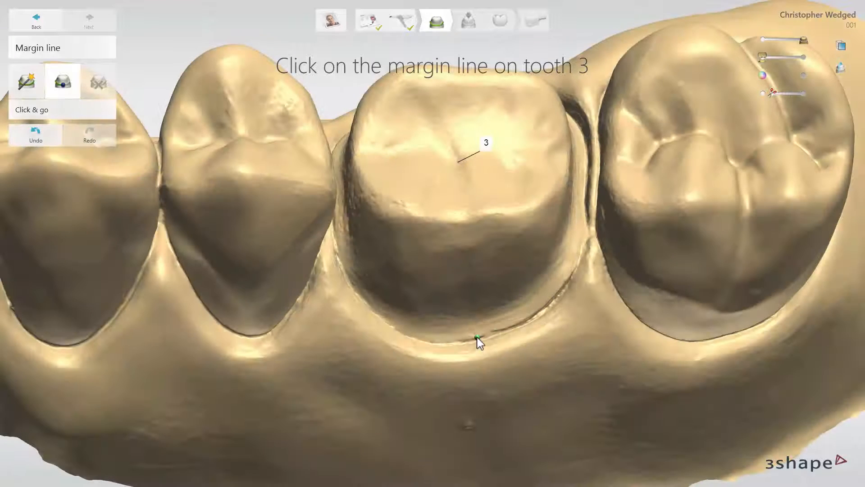
left_click(477, 337)
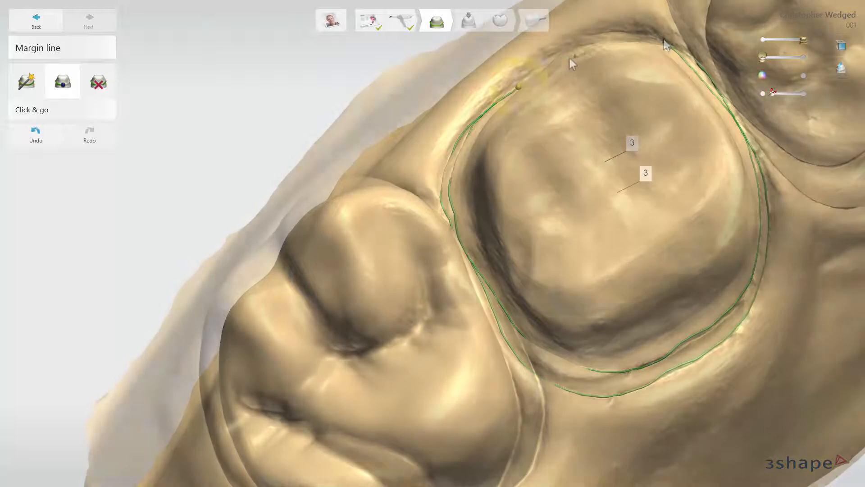
left_click(522, 85)
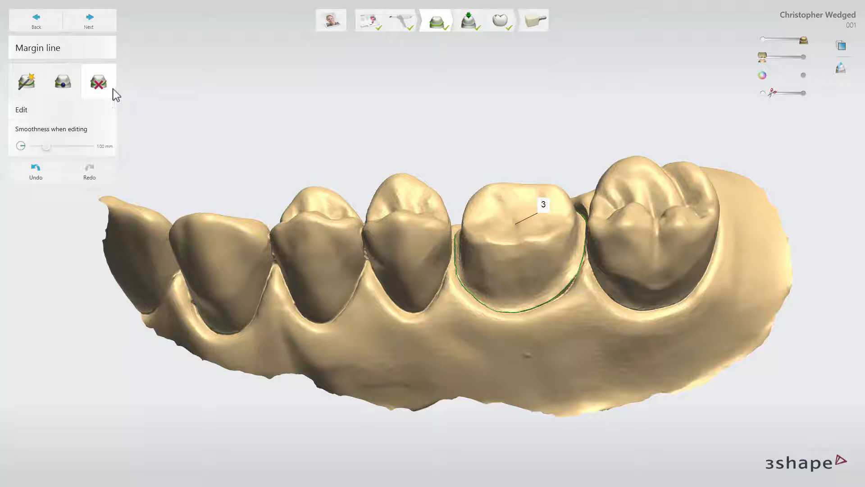
left_click(113, 89)
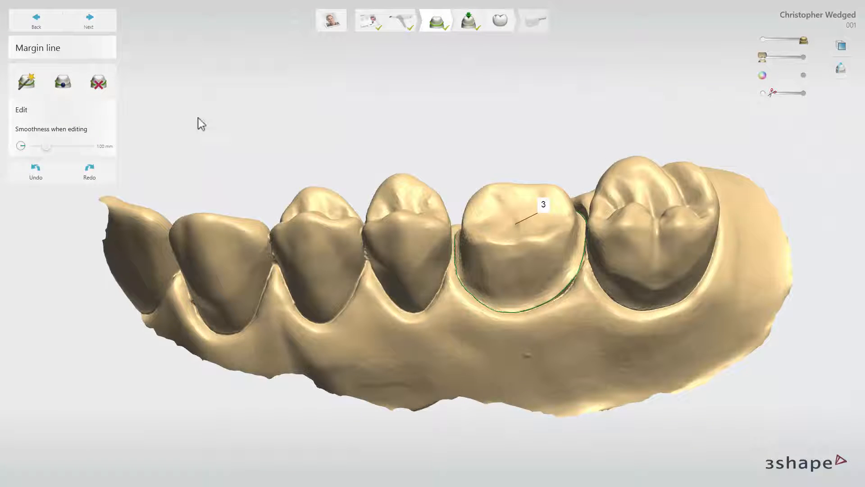
left_click(101, 29)
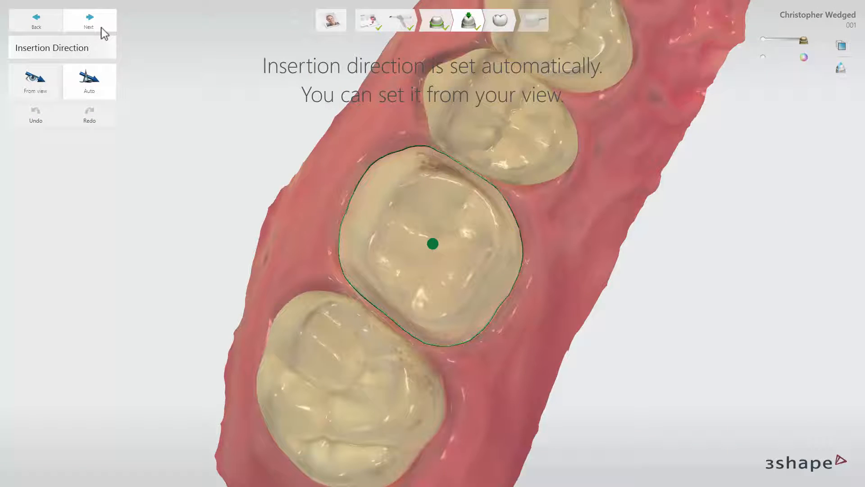
- Try an insertion direction set from the view, restore the automatic one and proceed to anatomy design
left_click(101, 27)
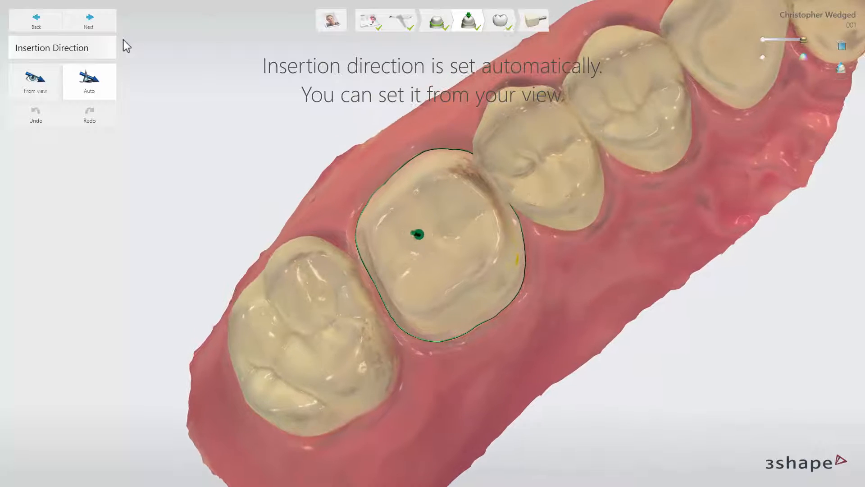
left_click(39, 77)
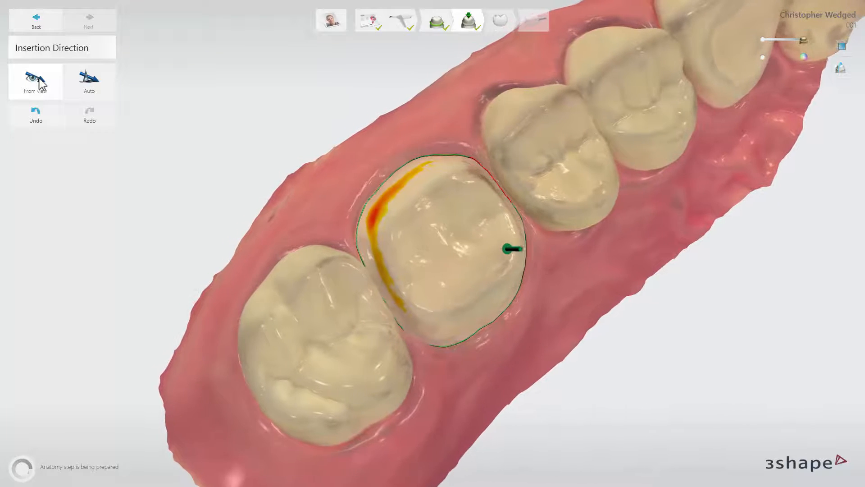
left_click(92, 89)
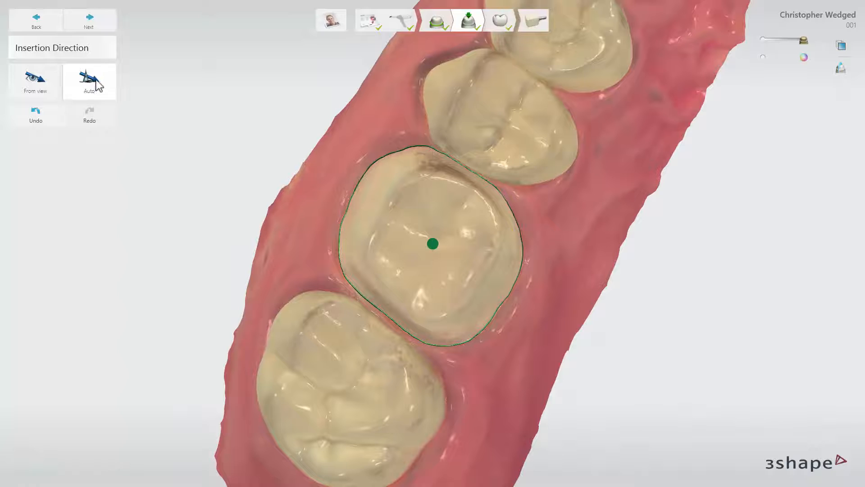
left_click(105, 30)
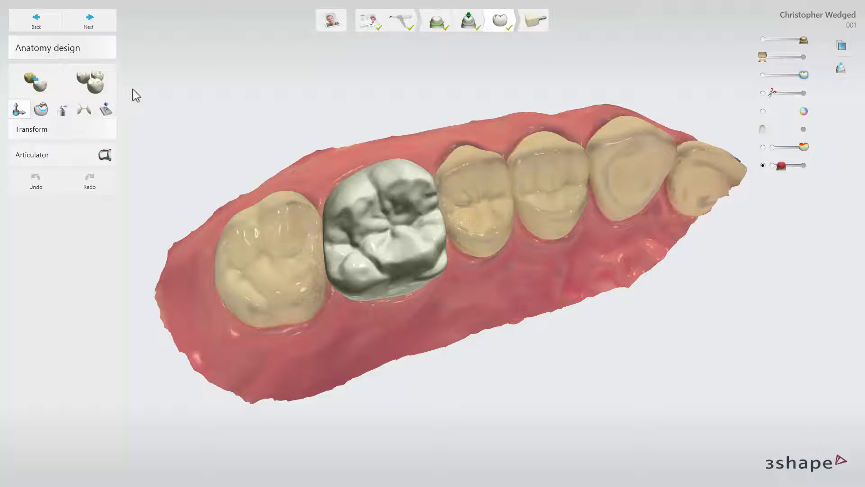
- Replace the crown's anatomy with the Allure DS2 RealView smile library
left_click(104, 90)
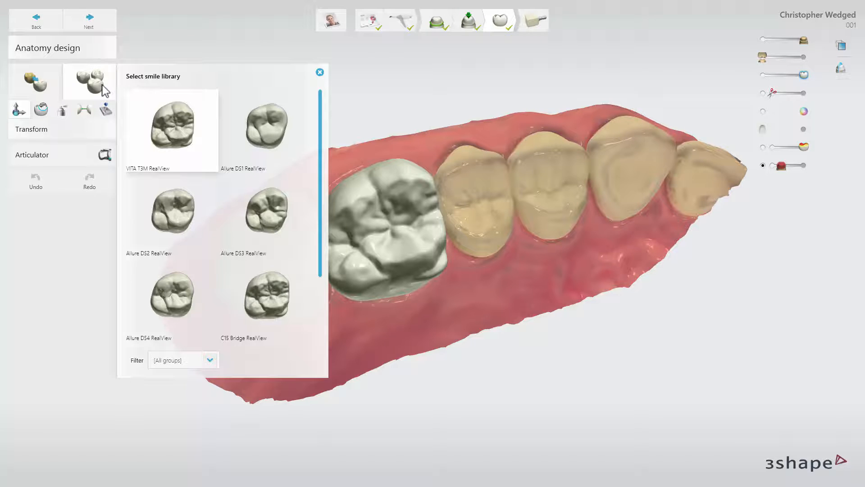
left_click(166, 198)
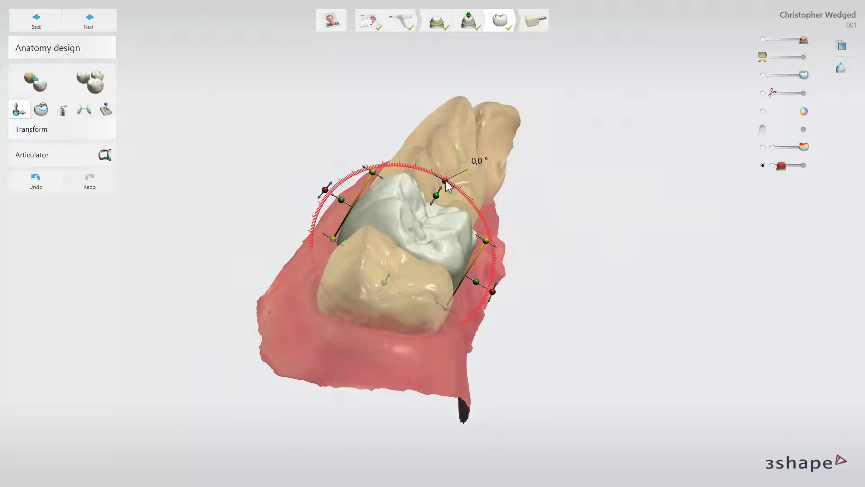
- Rotate and reposition the tooth 3 crown between its neighbours, and morph its buccal surface inward
left_click_drag(446, 182, 432, 195)
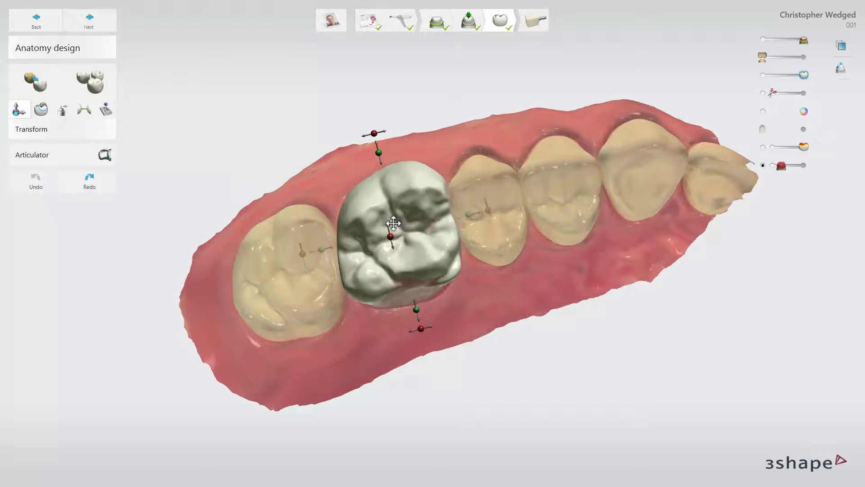
left_click_drag(394, 224, 397, 237)
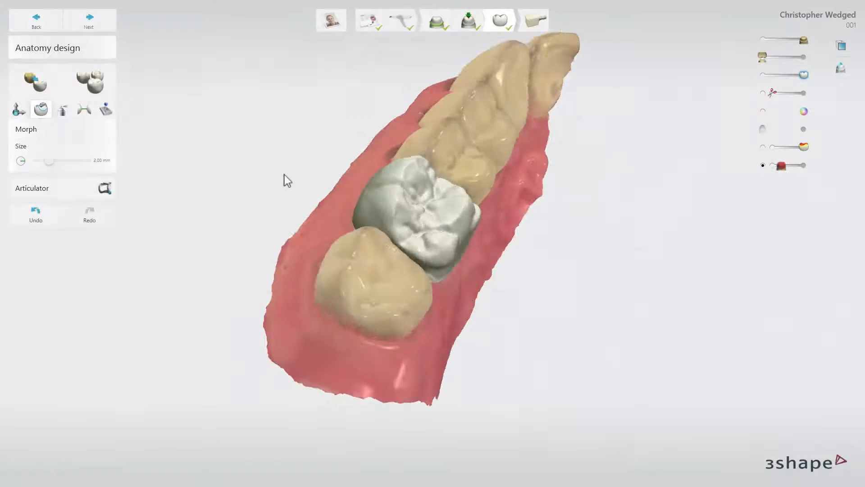
mouse_move(283, 179)
right_mouse_down()
mouse_move(359, 208)
mouse_move(407, 211)
mouse_move(423, 225)
mouse_move(418, 239)
mouse_move(409, 238)
right_mouse_up()
scroll(409, 238, "up", 2)
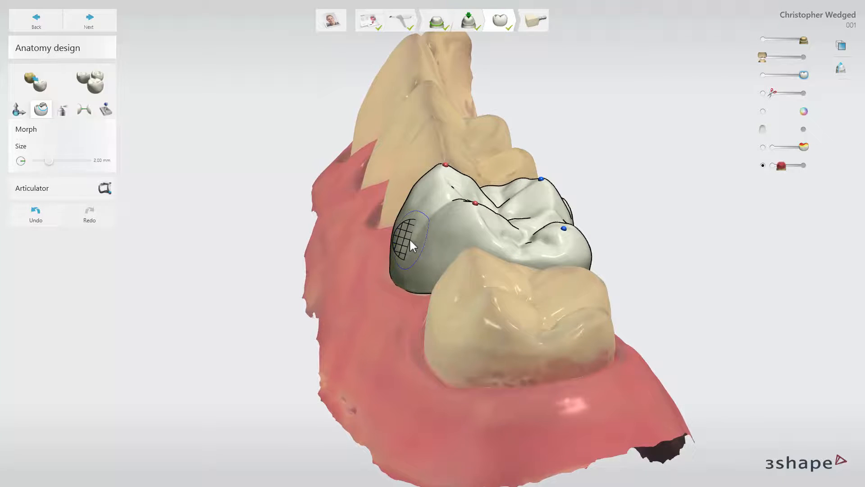
scroll(409, 238, "up", 6, "ctrl")
scroll(408, 237, "down", 5, "ctrl")
left_click_drag(409, 239, 438, 243)
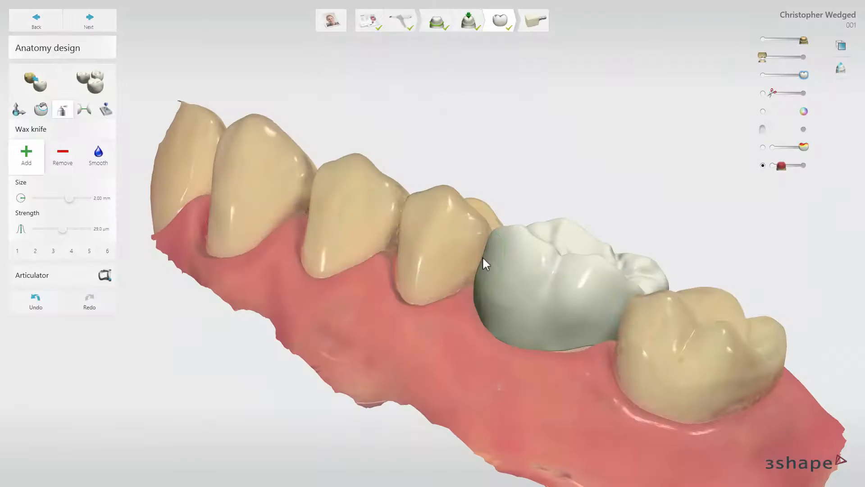
- Add wax beside the crown's premolar contact with the wax knife, and set it to smoothing at a size of 3.00 mm
left_click(484, 258)
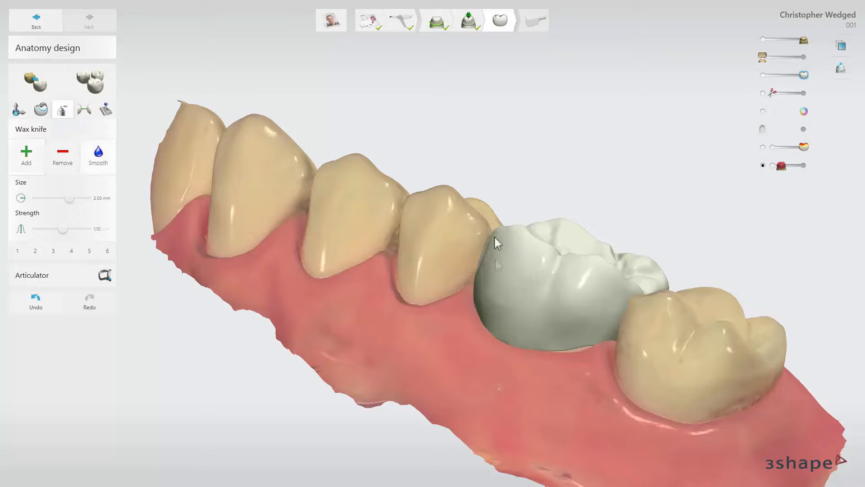
key("shift")
key("Right")
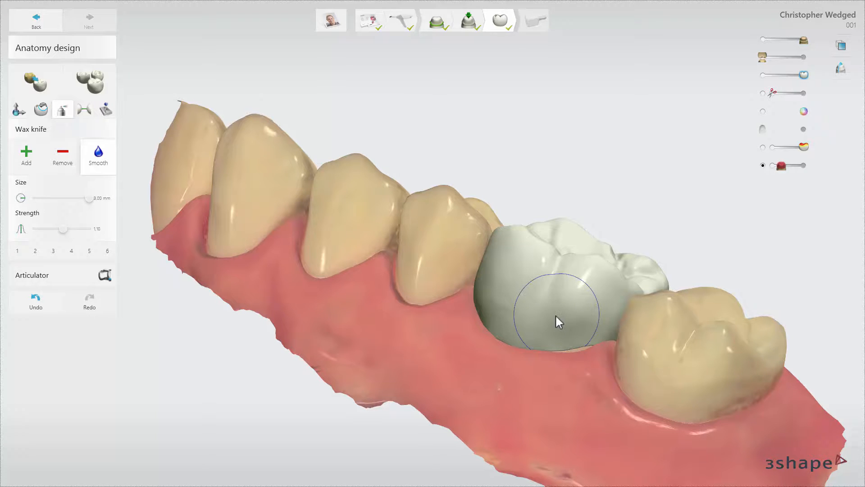
key("Right")
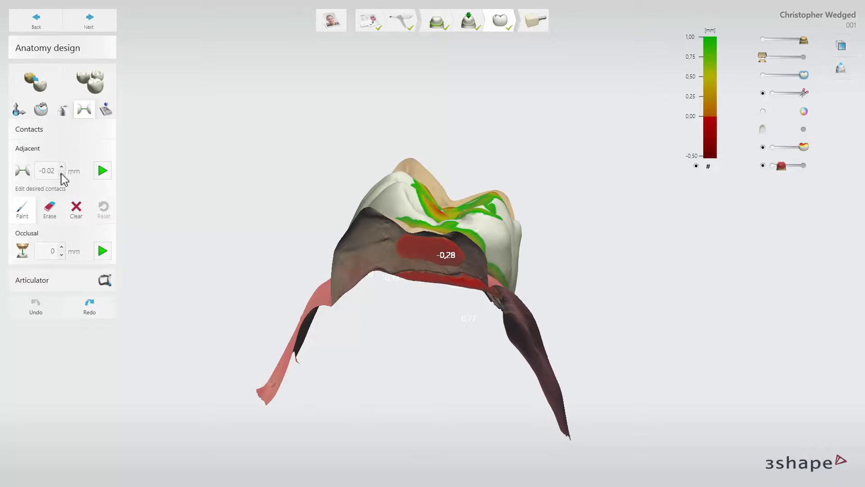
- Apply an adjacent contact distance of -0.02 mm and an occlusal contact distance of 0 mm to the crown
left_click(103, 172)
left_click(61, 247)
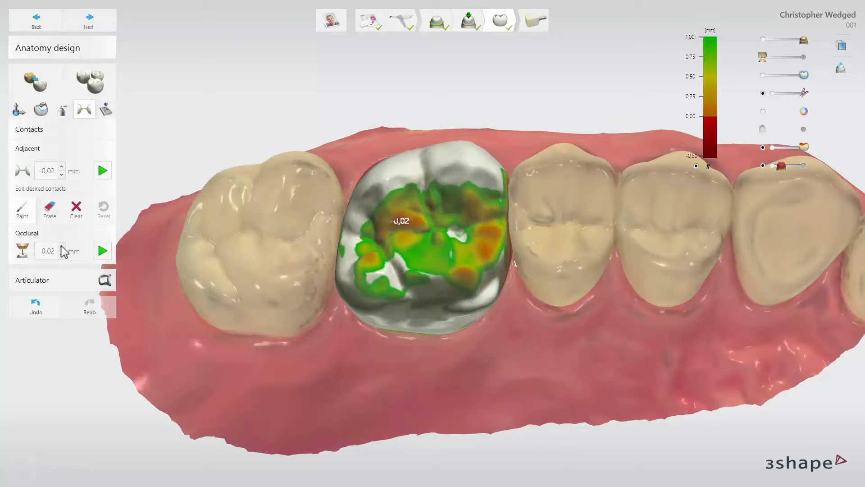
left_click(62, 254)
left_click(102, 251)
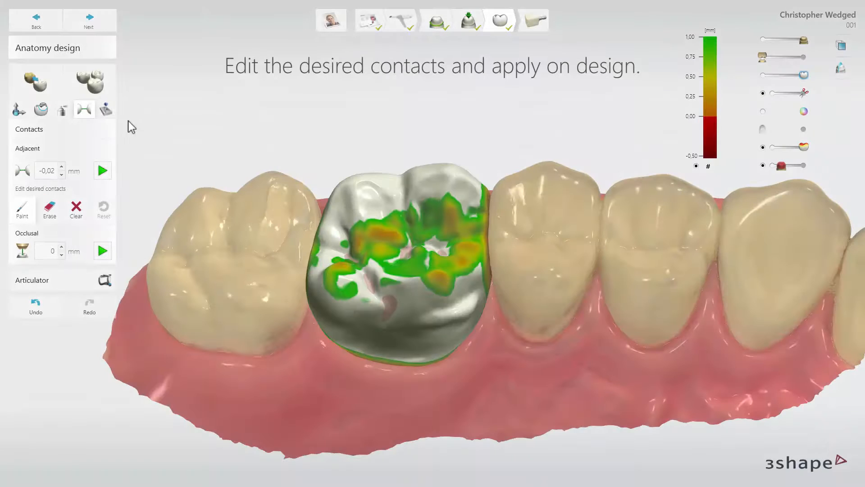
- Apply a minimum thickness of 1 mm to the crown, and adapt its design to a simulated articulation
left_click(109, 112)
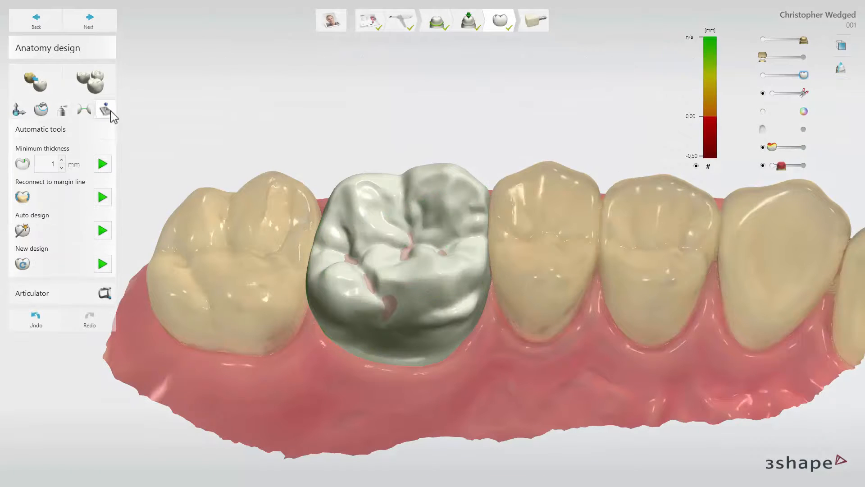
left_click(107, 168)
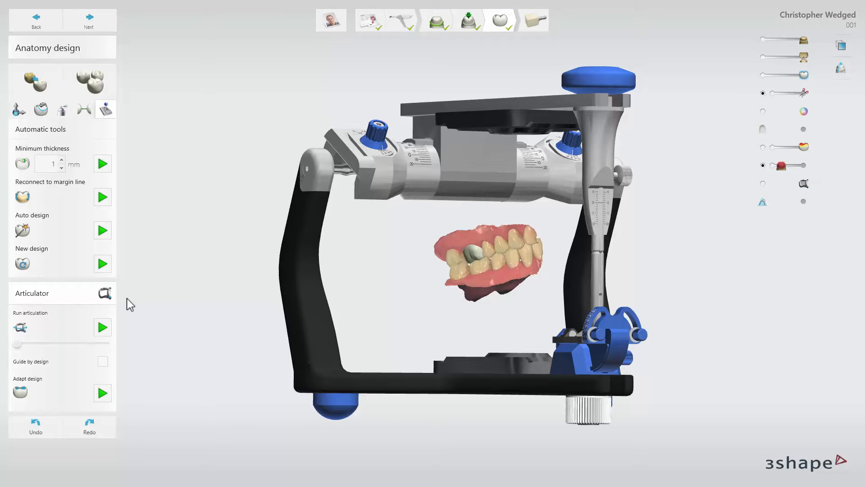
left_click(106, 324)
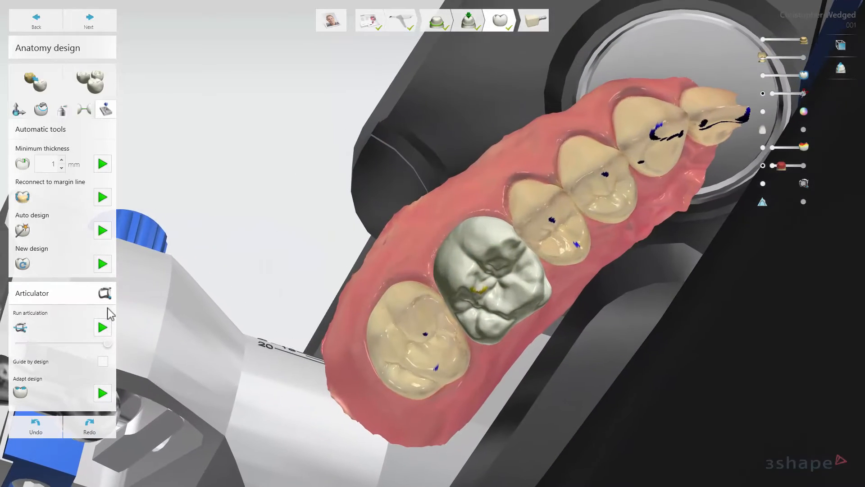
left_click(103, 391)
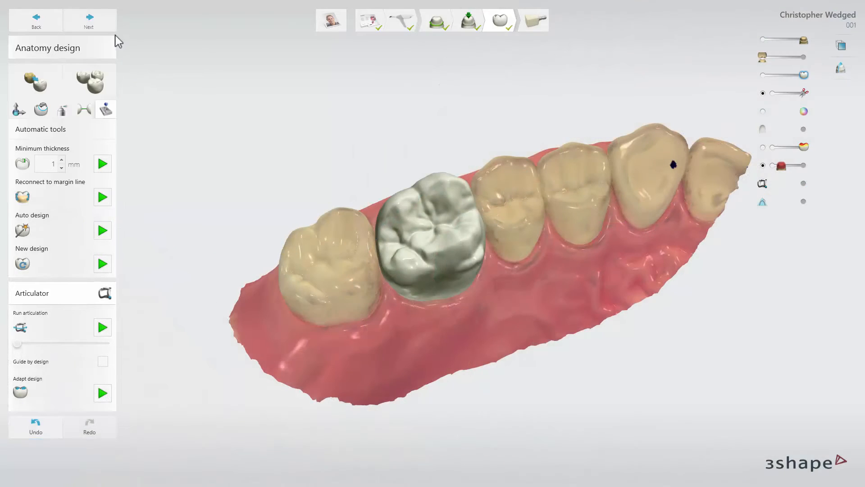
- Proceed from anatomy design to manufacturing and start production of the crown from the e.max CAD C14 block
left_click(109, 29)
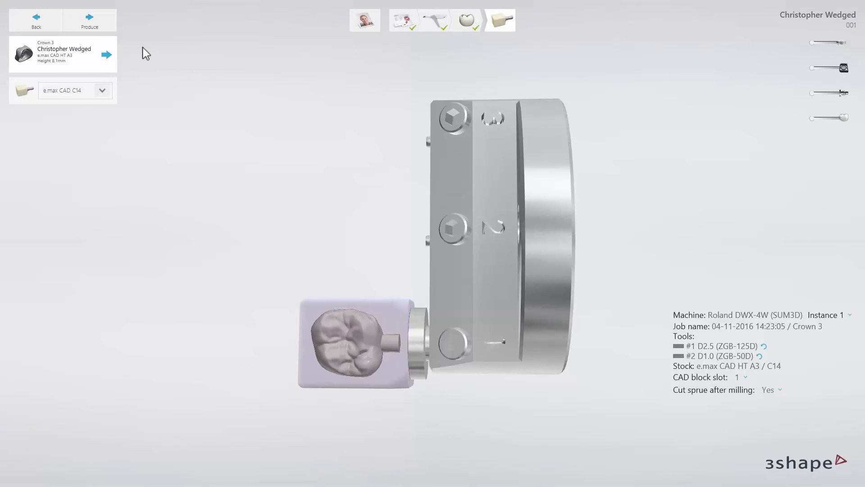
left_click(109, 26)
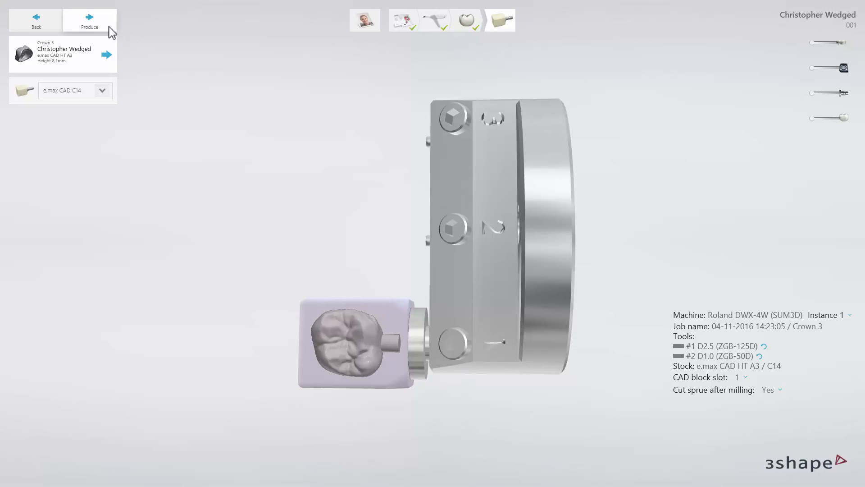